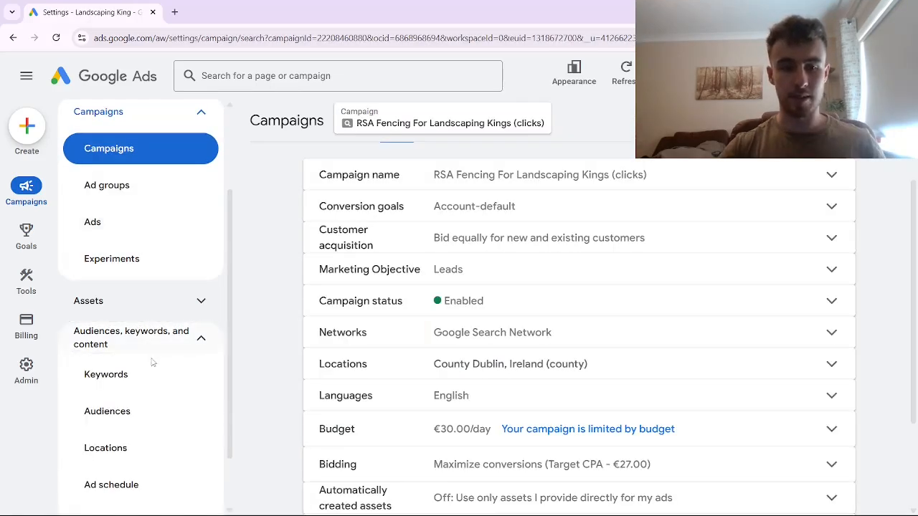
- Open the campaign's location targeting and review the targeted location's map and performance figures
left_click(151, 448)
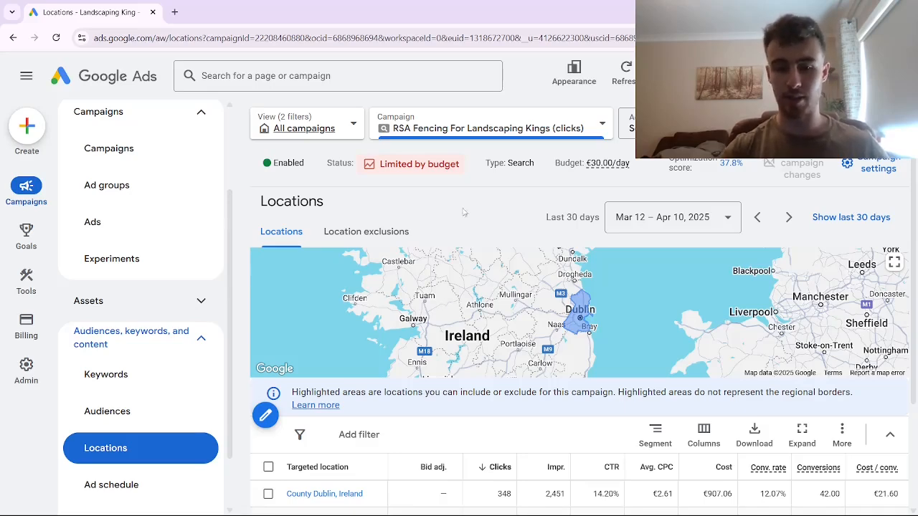
scroll(479, 358, "down", 1)
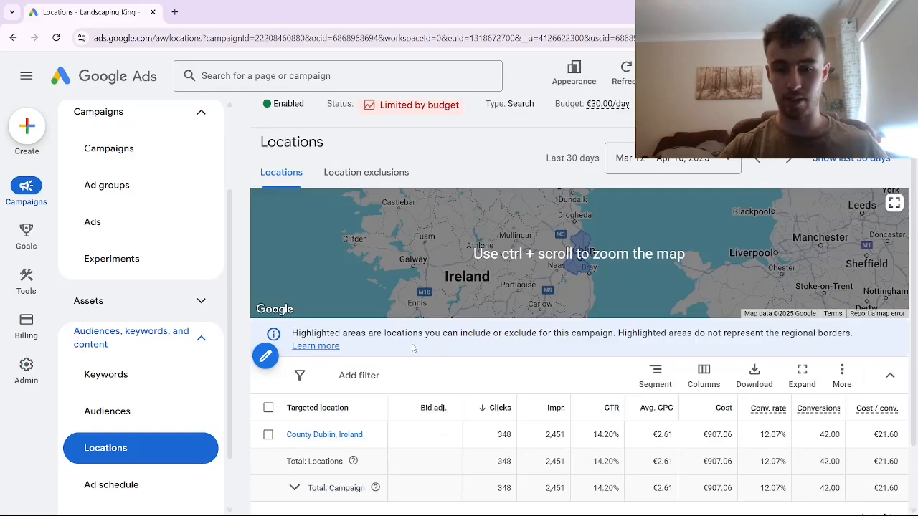
scroll(414, 349, "down", 1)
scroll(453, 228, "up", 1)
scroll(449, 287, "down", 1)
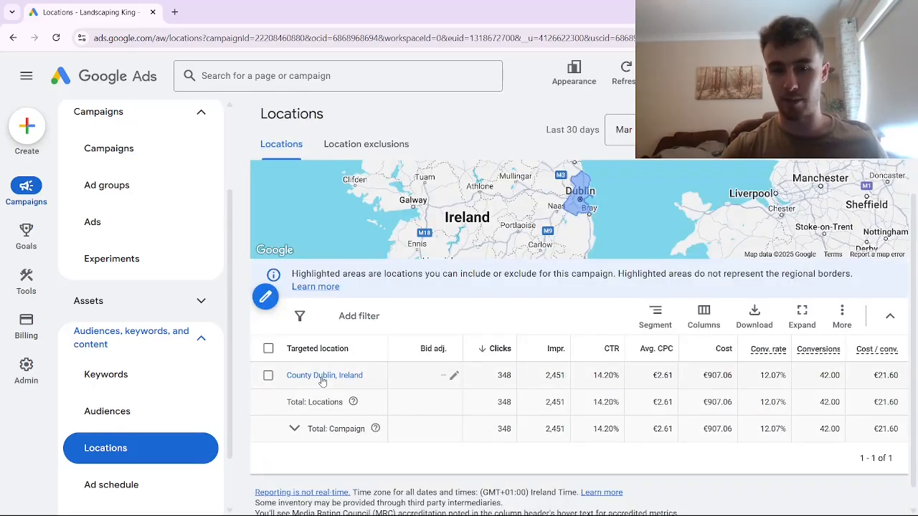
scroll(366, 362, "up", 1)
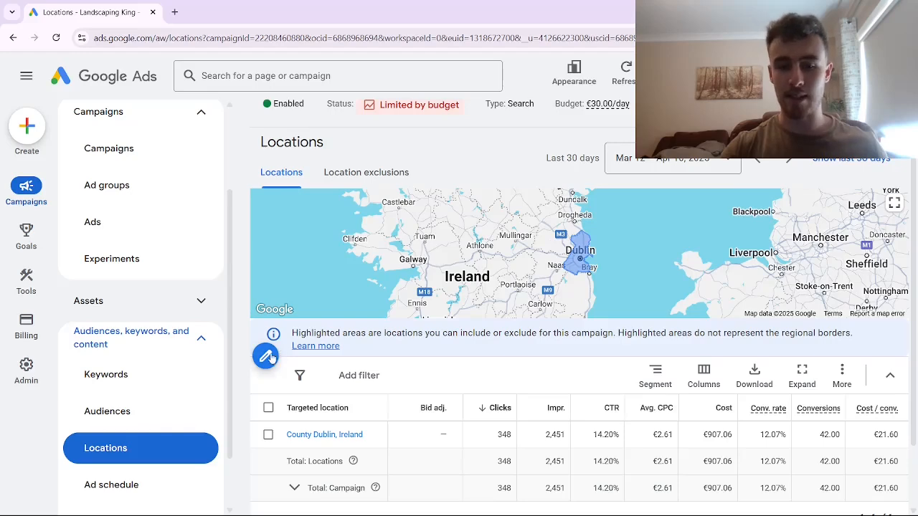
- Edit the targeted locations by adding County Meath, Ireland, and remove it again
scroll(271, 358, "up", 1)
left_click(265, 415)
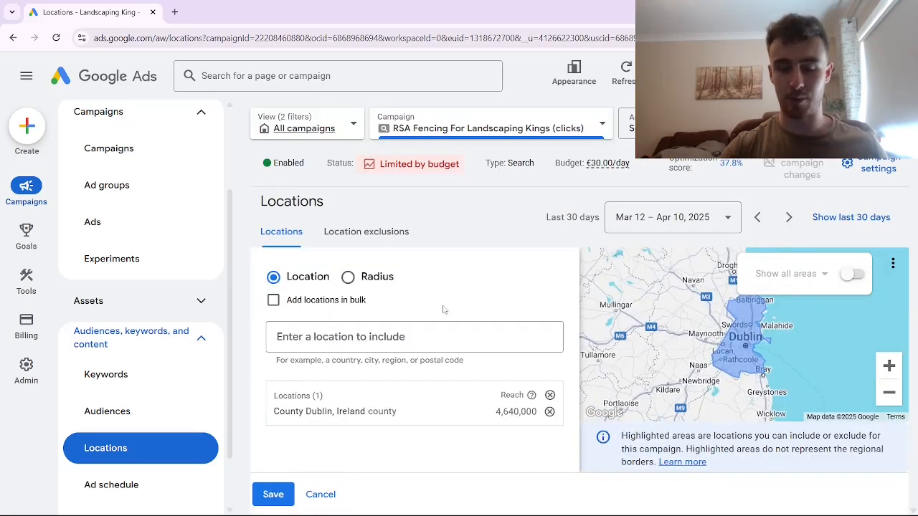
left_click(365, 350)
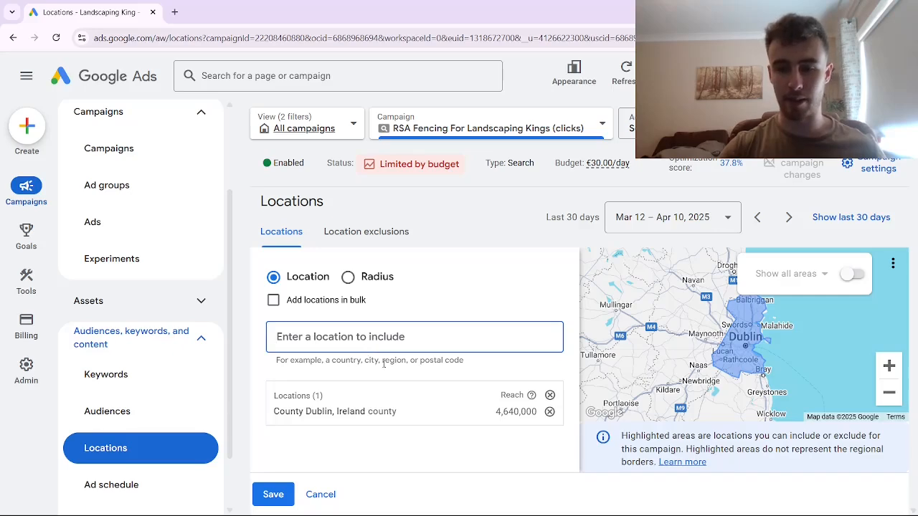
type("meath")
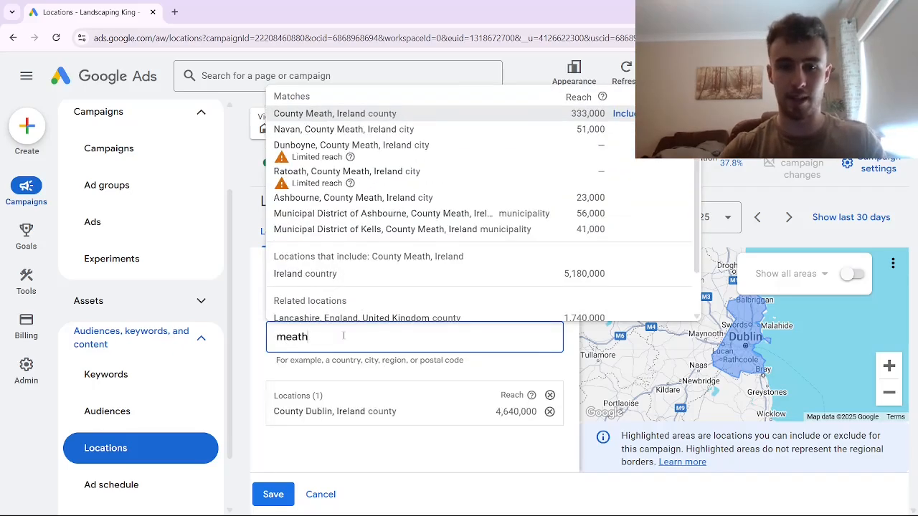
left_click(623, 114)
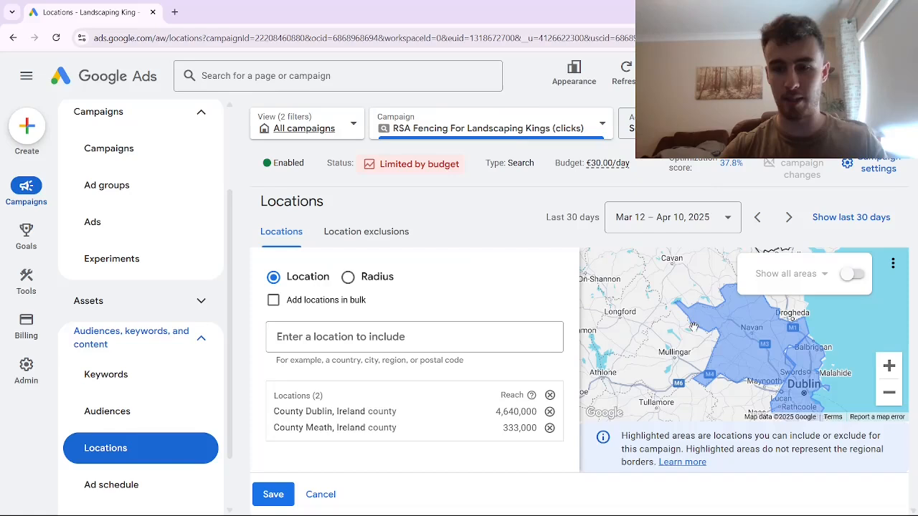
left_click(550, 427)
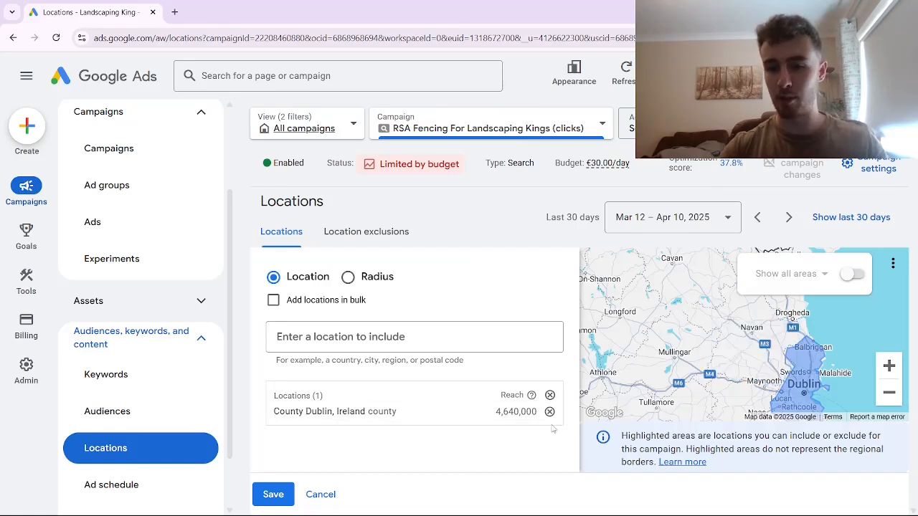
left_click_drag(744, 345, 705, 314)
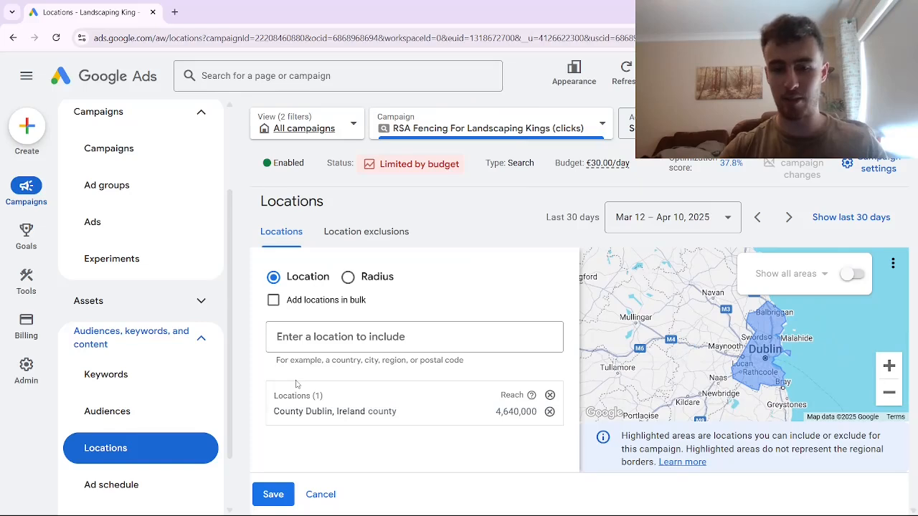
- Include a 20 mi radius around Dublin using radius targeting
left_click(349, 277)
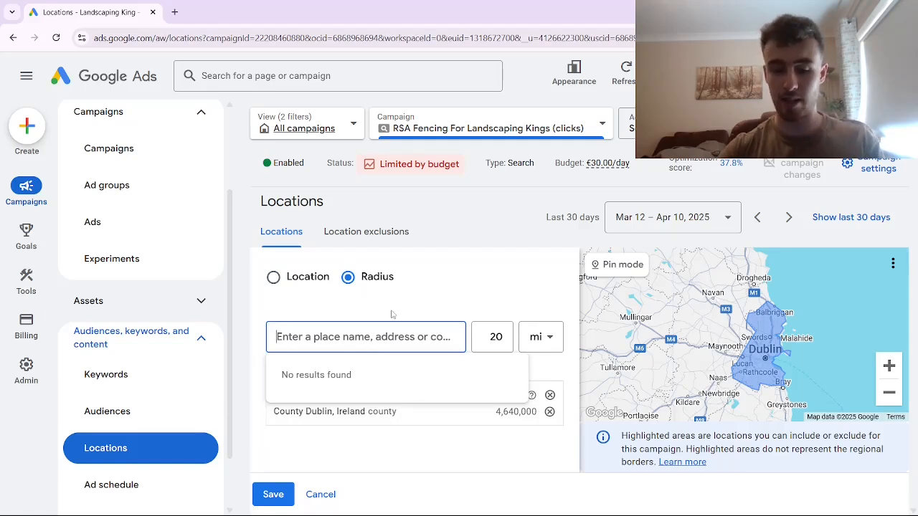
type("dublin")
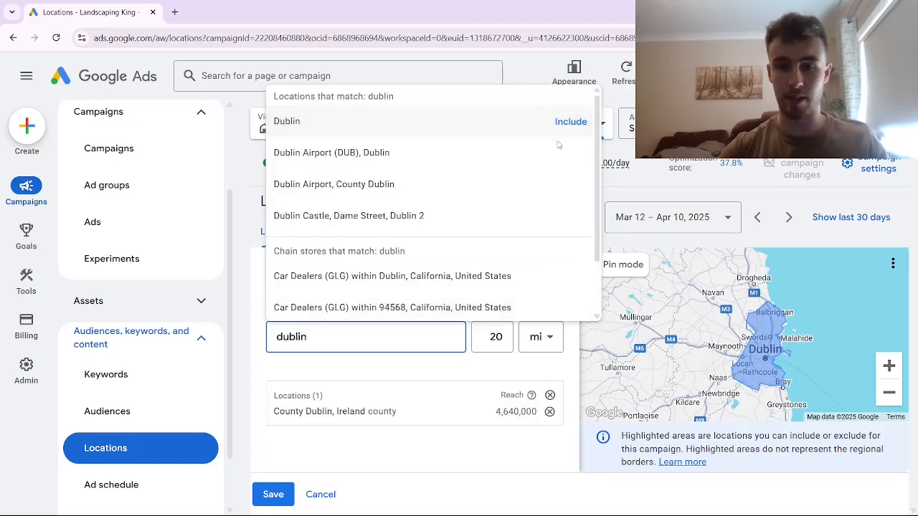
left_click(568, 122)
left_click_drag(749, 359, 736, 400)
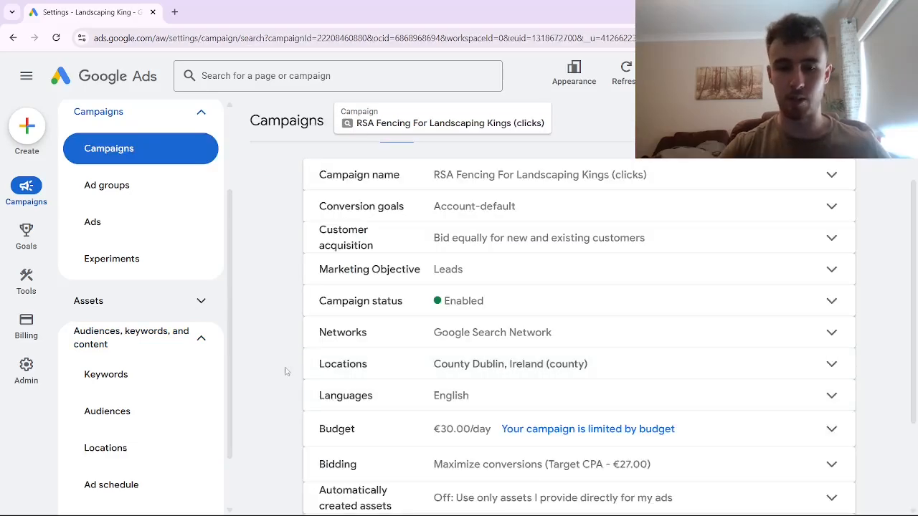
- Open the Locations setting in the campaign settings and expand its location options
left_click(423, 374)
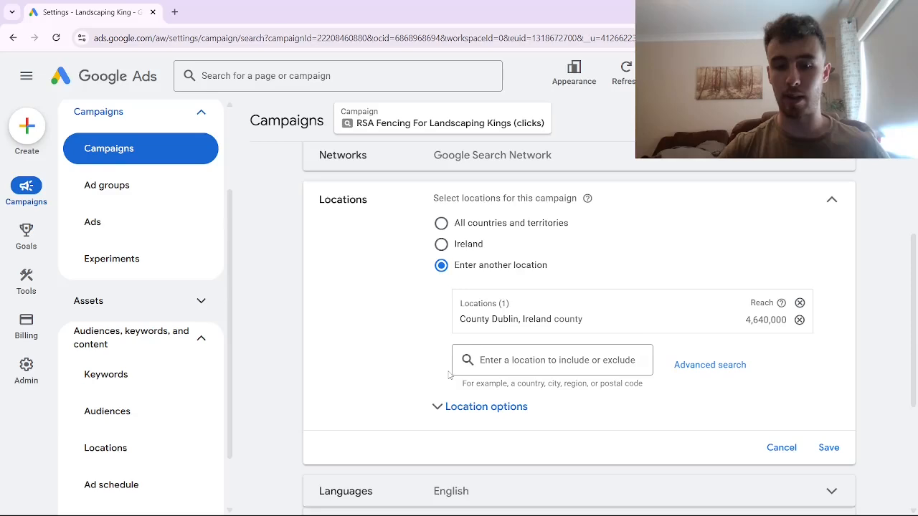
left_click(463, 406)
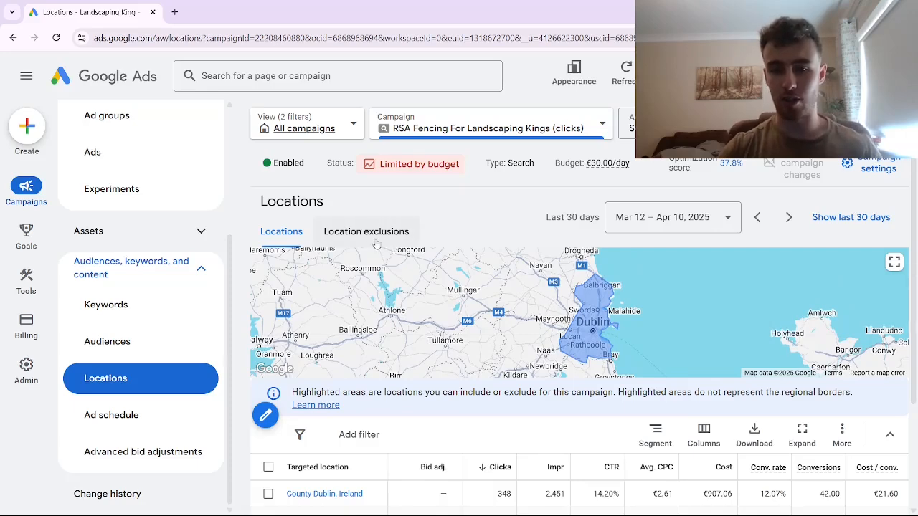
- Add Northern Ireland, United Kingdom to the campaign's location exclusions
left_click(366, 235)
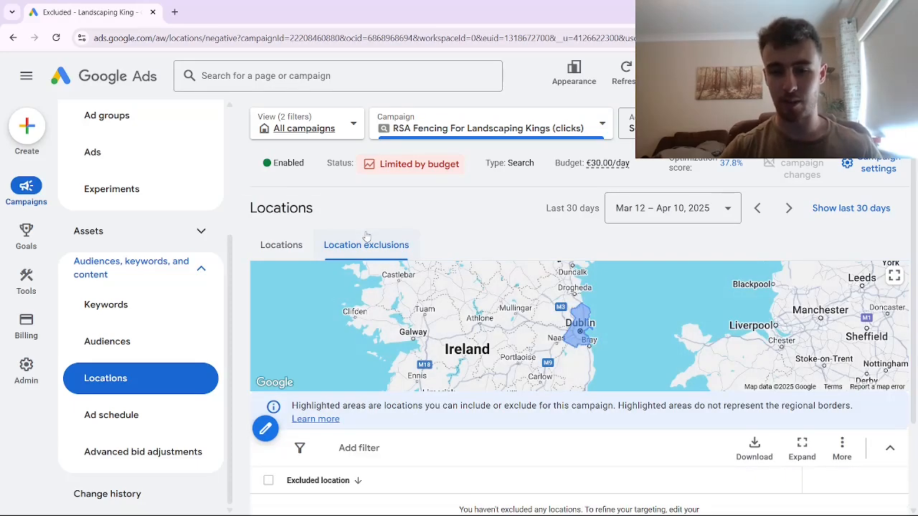
scroll(334, 343, "down", 1)
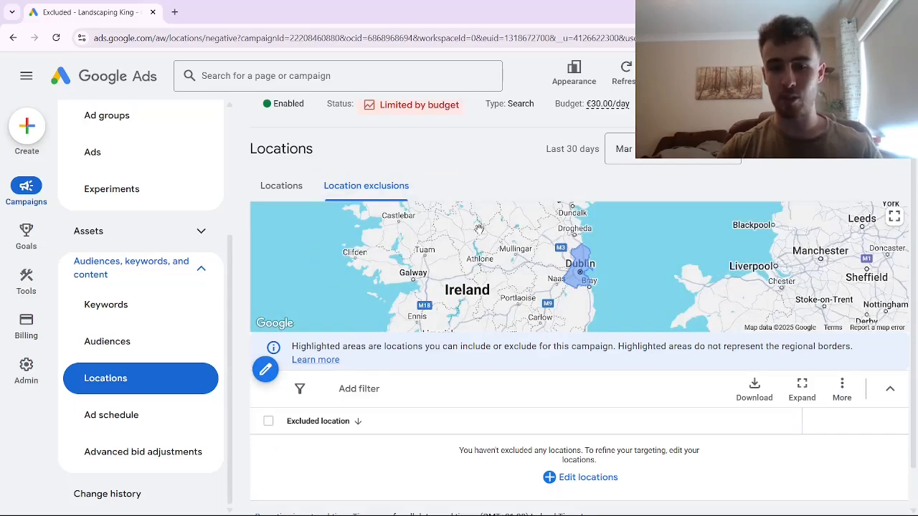
left_click_drag(479, 228, 506, 206)
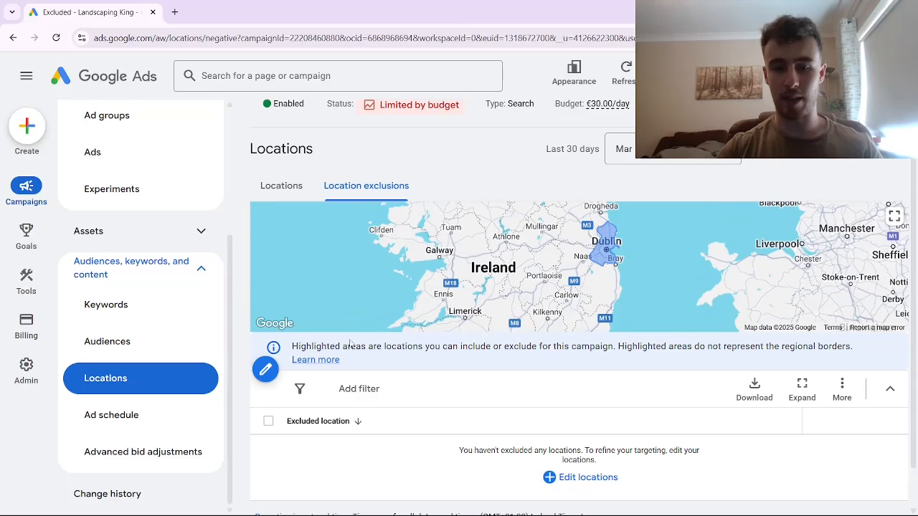
left_click(265, 370)
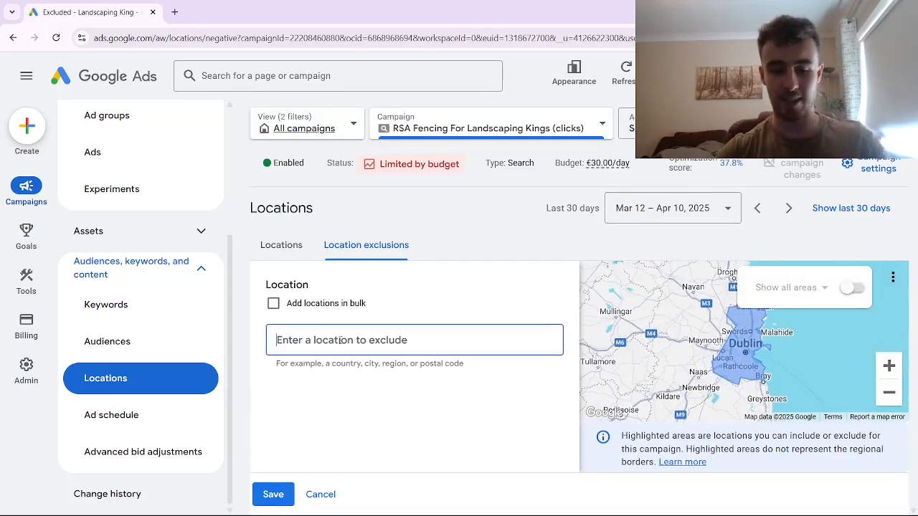
type("norther")
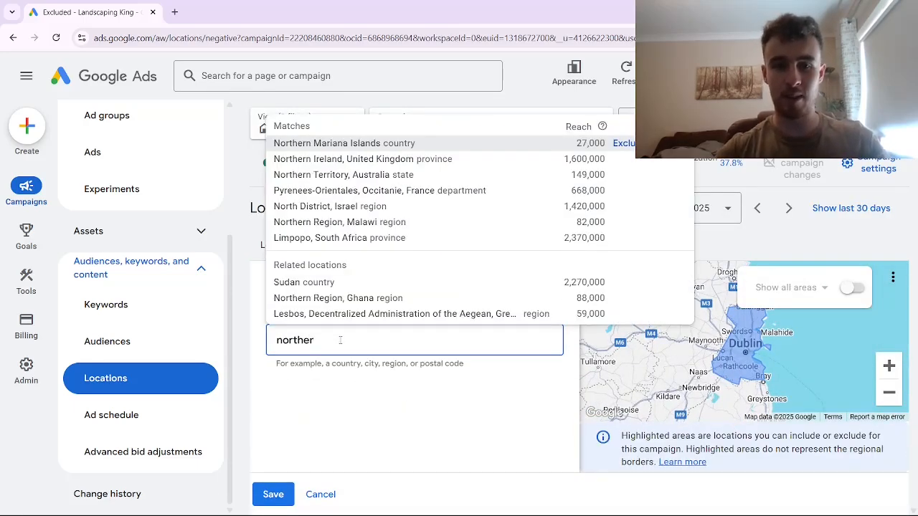
left_click(623, 159)
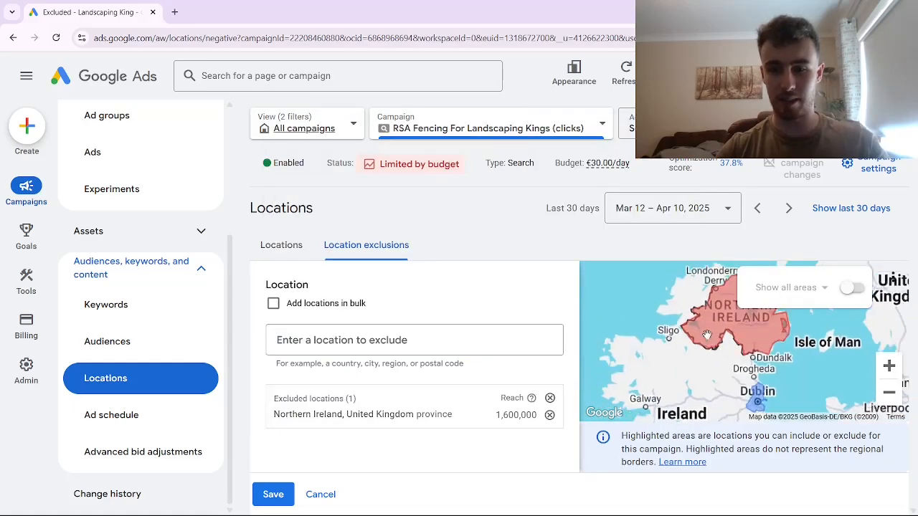
left_click_drag(681, 388, 688, 317)
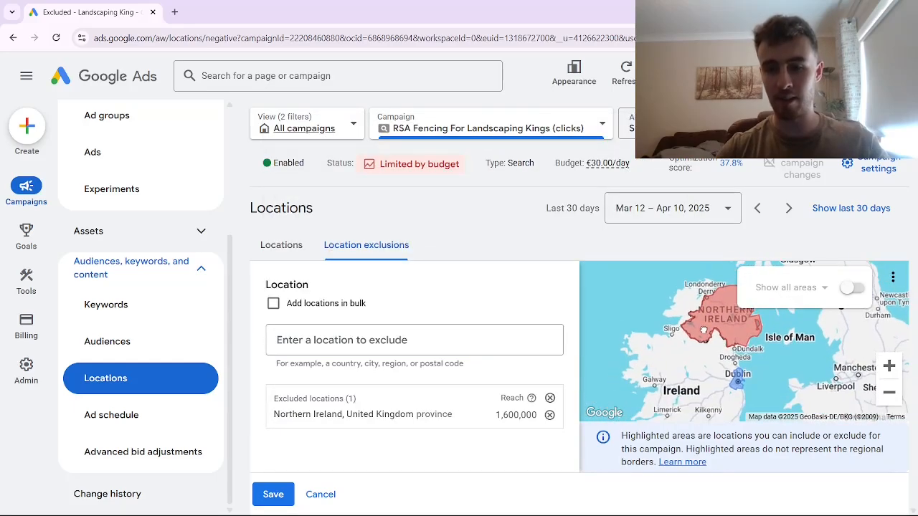
left_click_drag(698, 376, 705, 358)
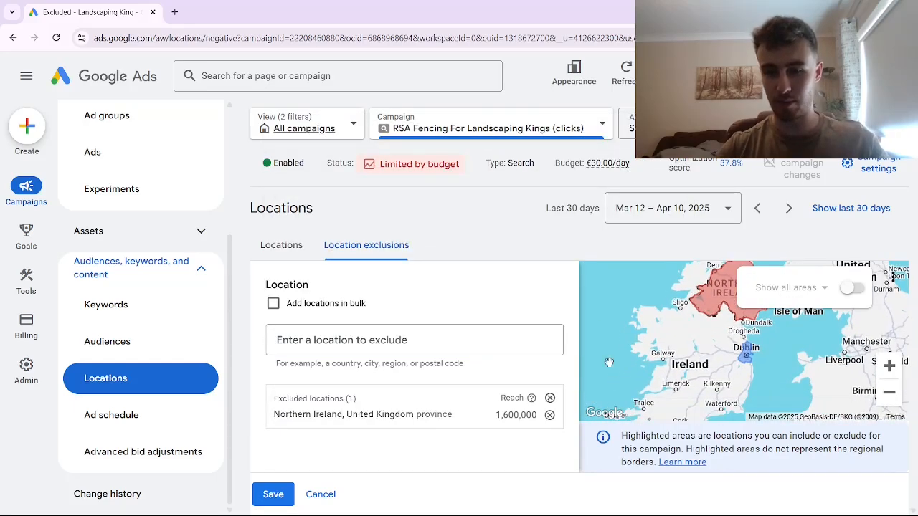
- Add the country United Kingdom to the excluded locations and inspect the excluded area on the map
left_click(332, 336)
type("united")
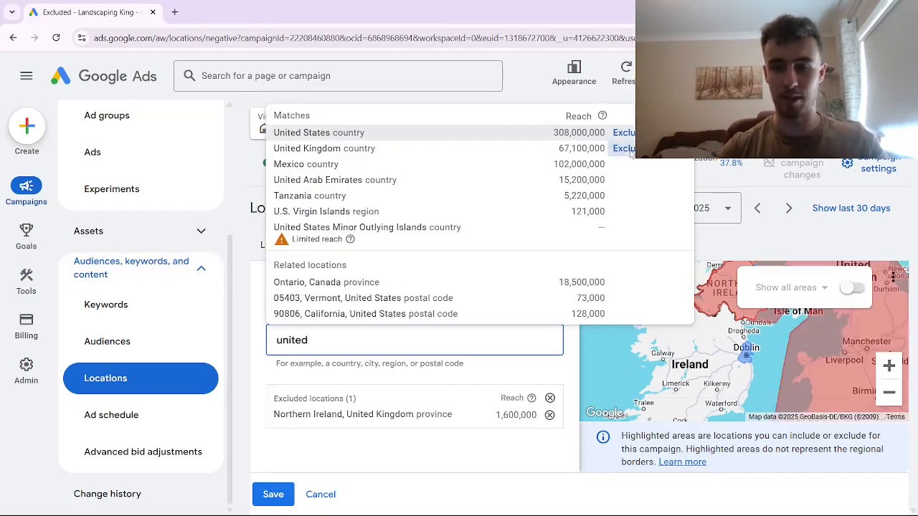
left_click(623, 148)
scroll(730, 317, "down", 3)
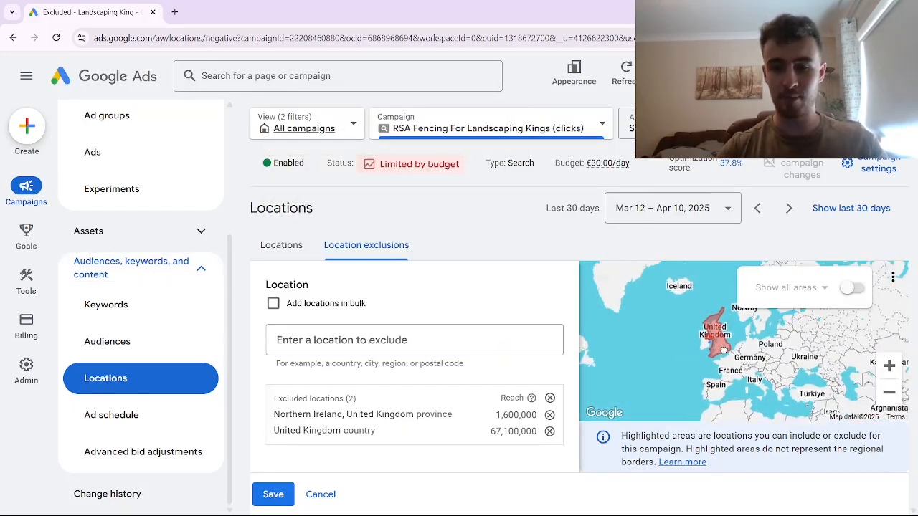
left_click(886, 368)
left_click(886, 369)
left_click_drag(709, 361, 836, 353)
left_click_drag(779, 398, 778, 363)
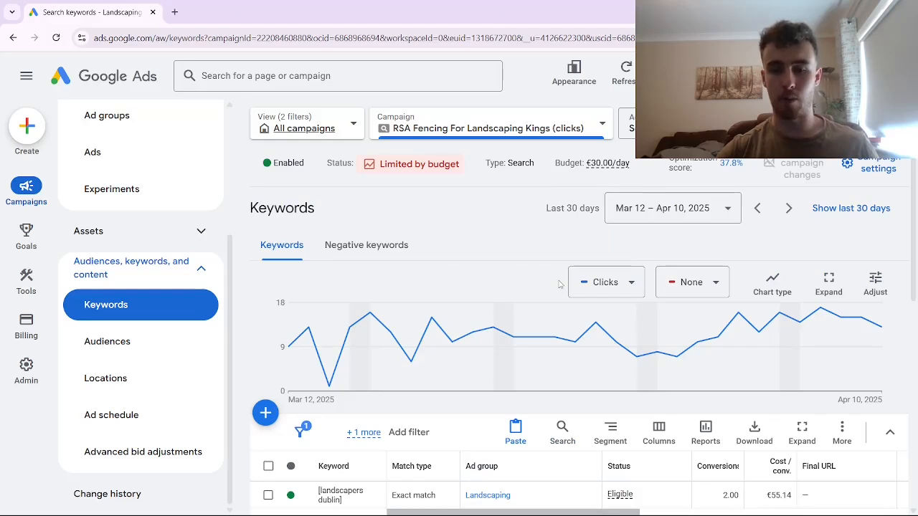
- Start adding new negative keywords at campaign level for RSA Fencing For Landscaping Kings (clicks)
mouse_move(657, 324)
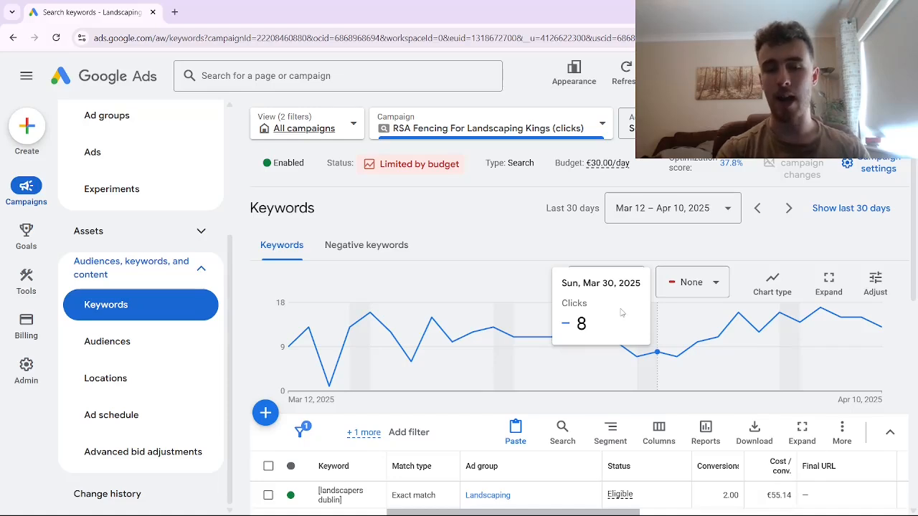
left_click(408, 246)
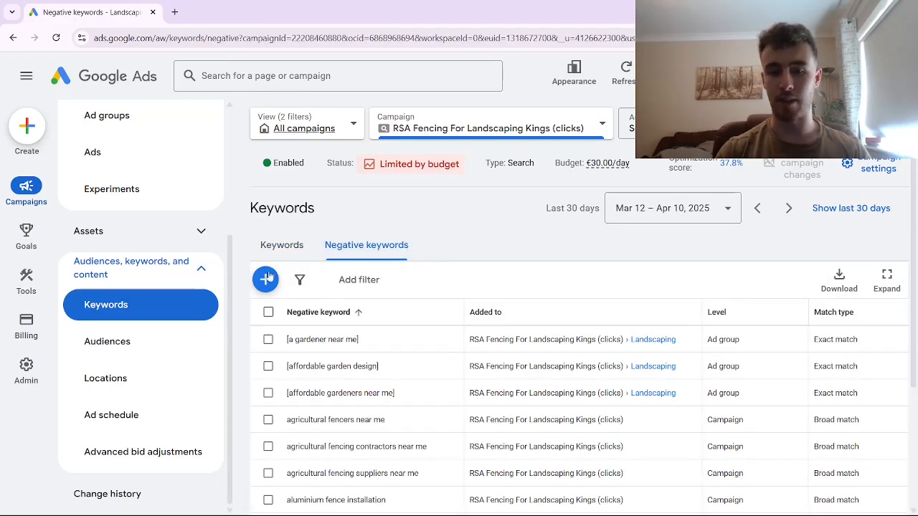
left_click(265, 279)
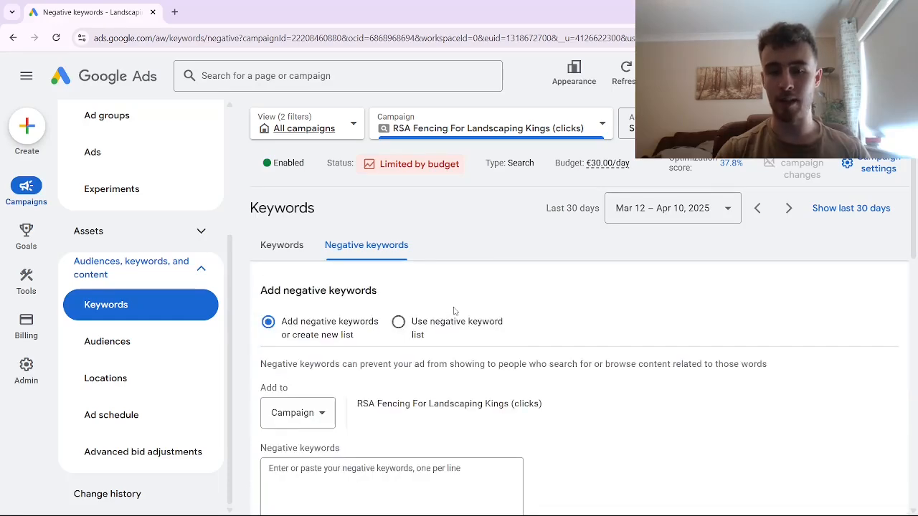
scroll(413, 398, "down", 2)
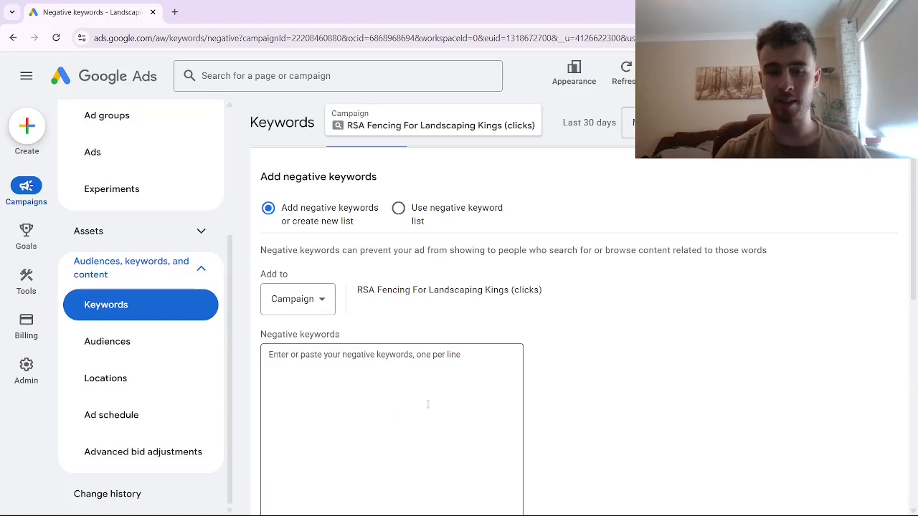
left_click(411, 403)
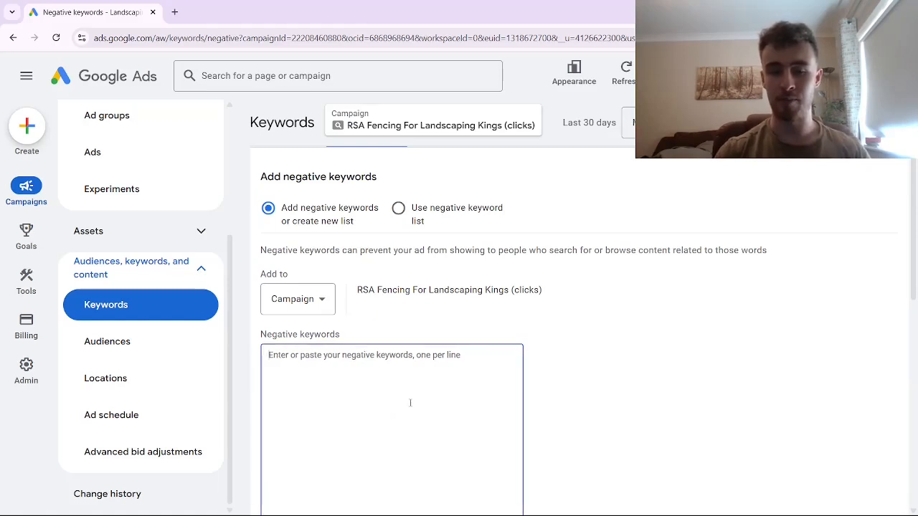